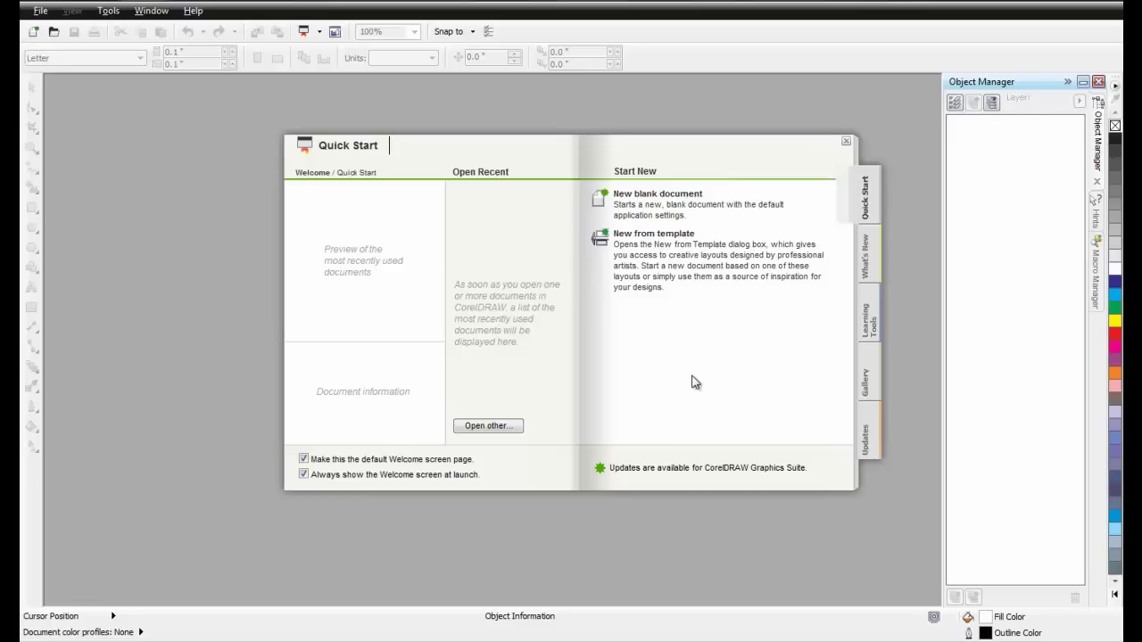
Create a new blank Letter-size document in CMYK primary color mode.
{"action": "left_click", "coordinate": [644, 201]}
{"action": "left_click", "coordinate": [570, 294]}
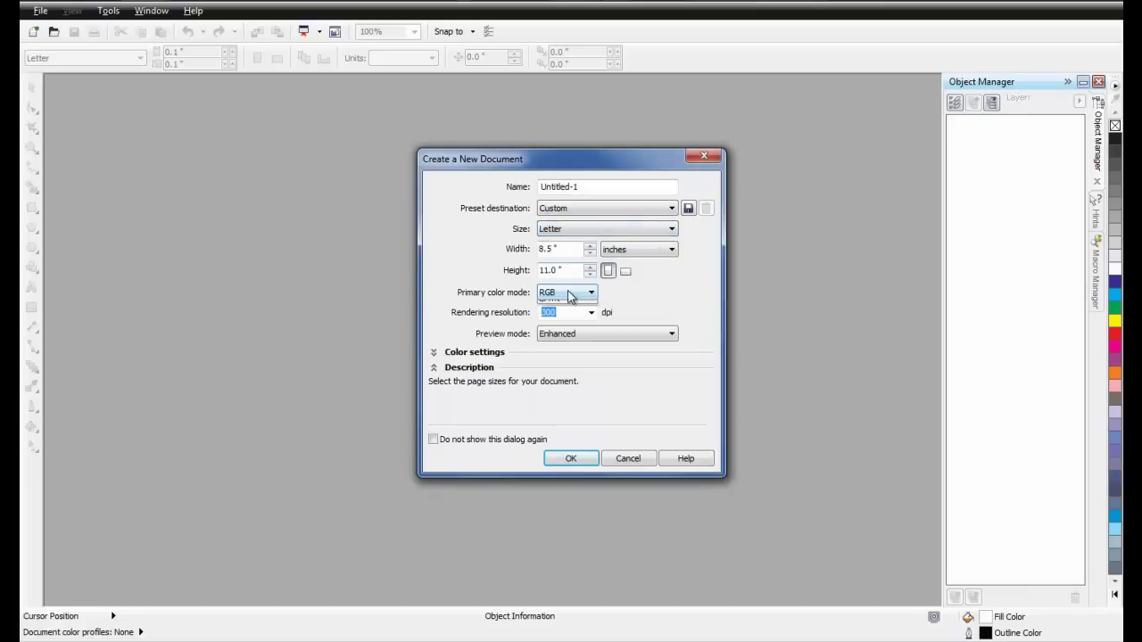
{"action": "left_click", "coordinate": [568, 311]}
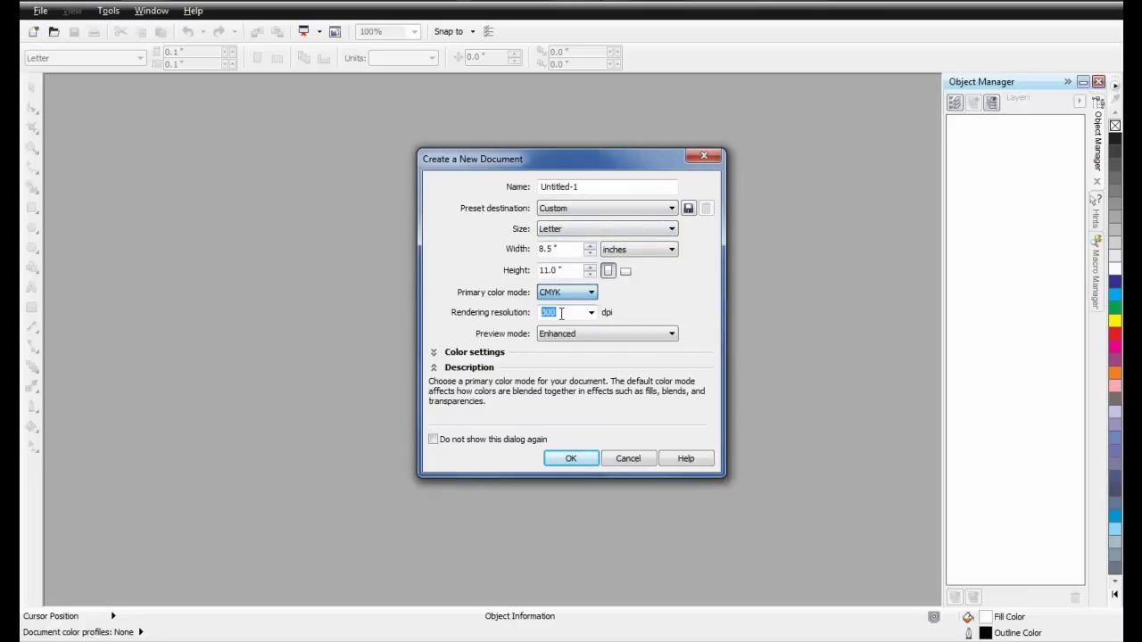
{"action": "left_click", "coordinate": [571, 459]}
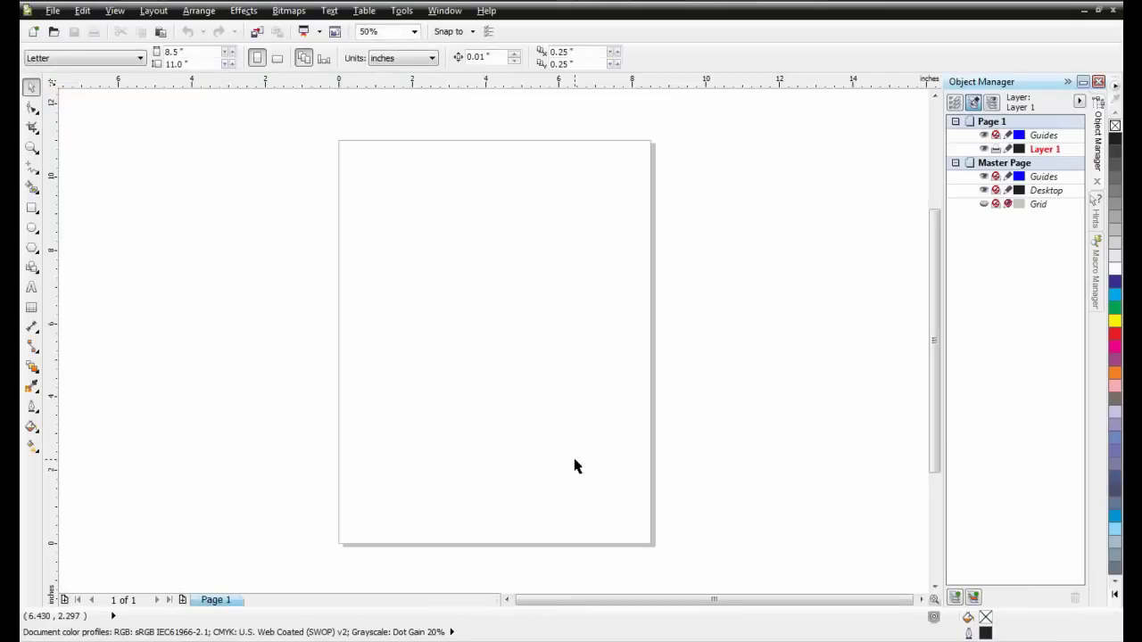
{"action": "left_click", "coordinate": [82, 11]}
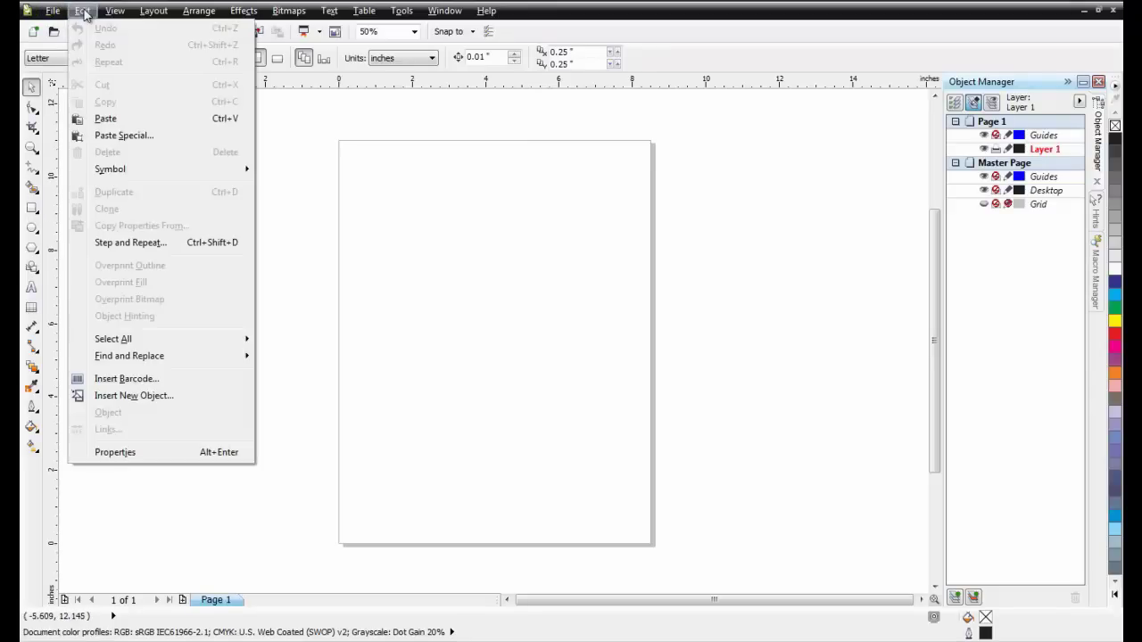
{"action": "left_click", "coordinate": [154, 379]}
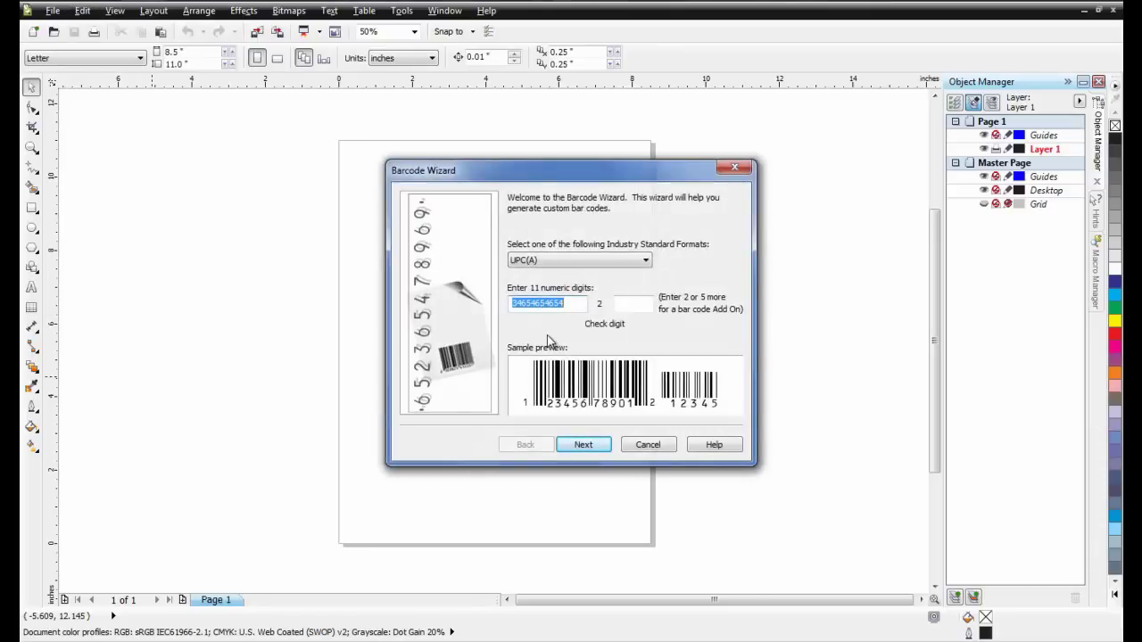
{"action": "left_click", "coordinate": [625, 260]}
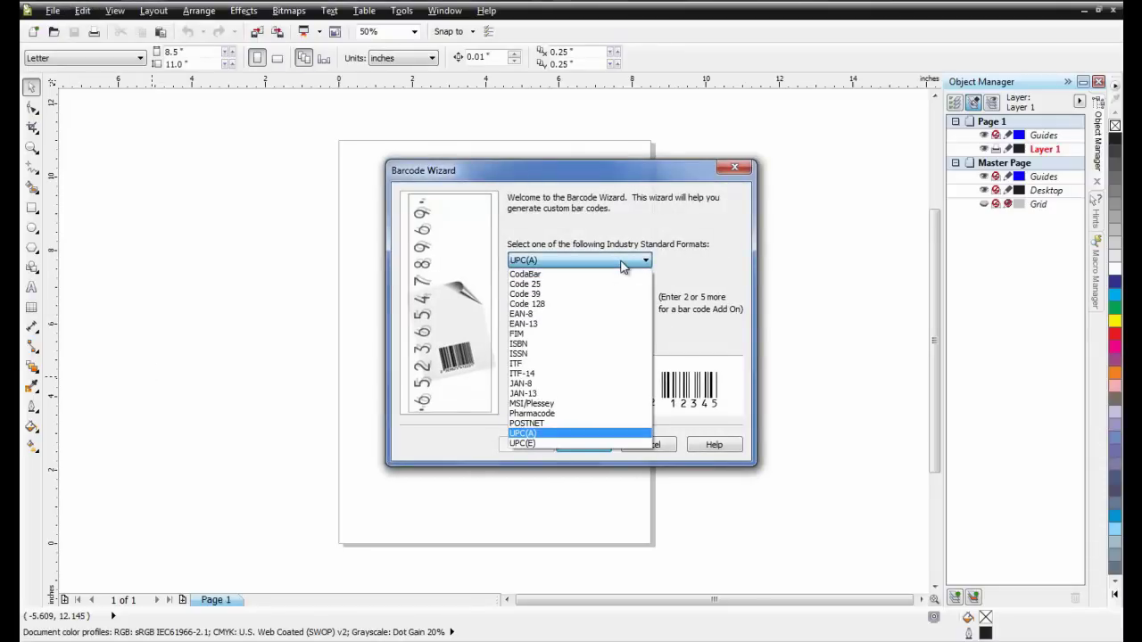
{"action": "left_click", "coordinate": [623, 266]}
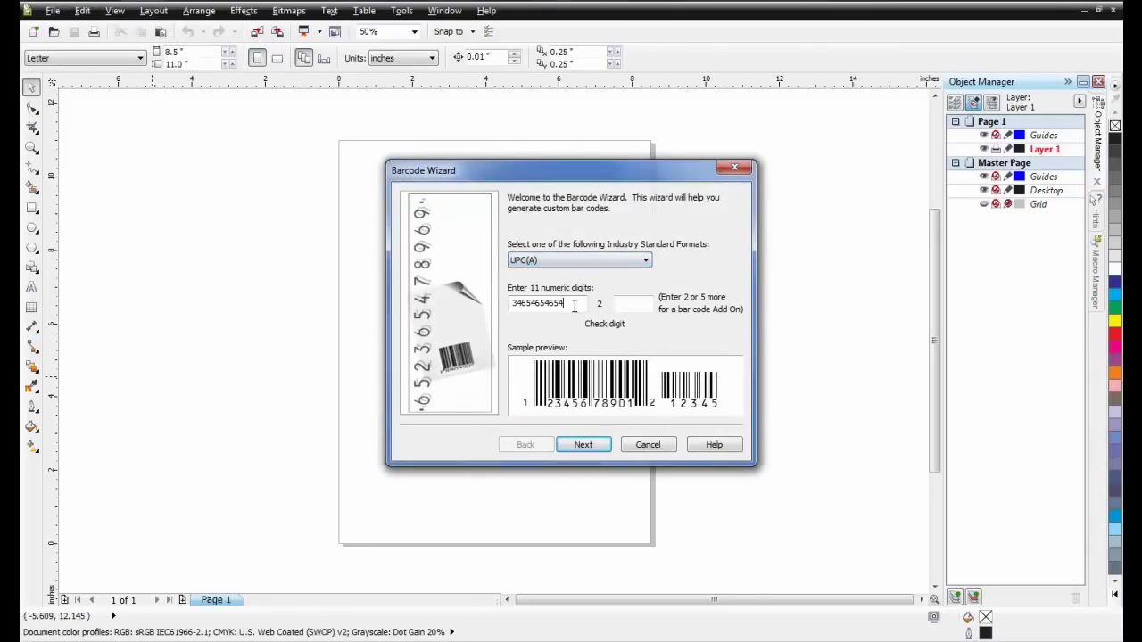
{"action": "left_click_drag", "start_coordinate": [575, 304], "coordinate": [486, 306]}
{"action": "type", "text": "123"}
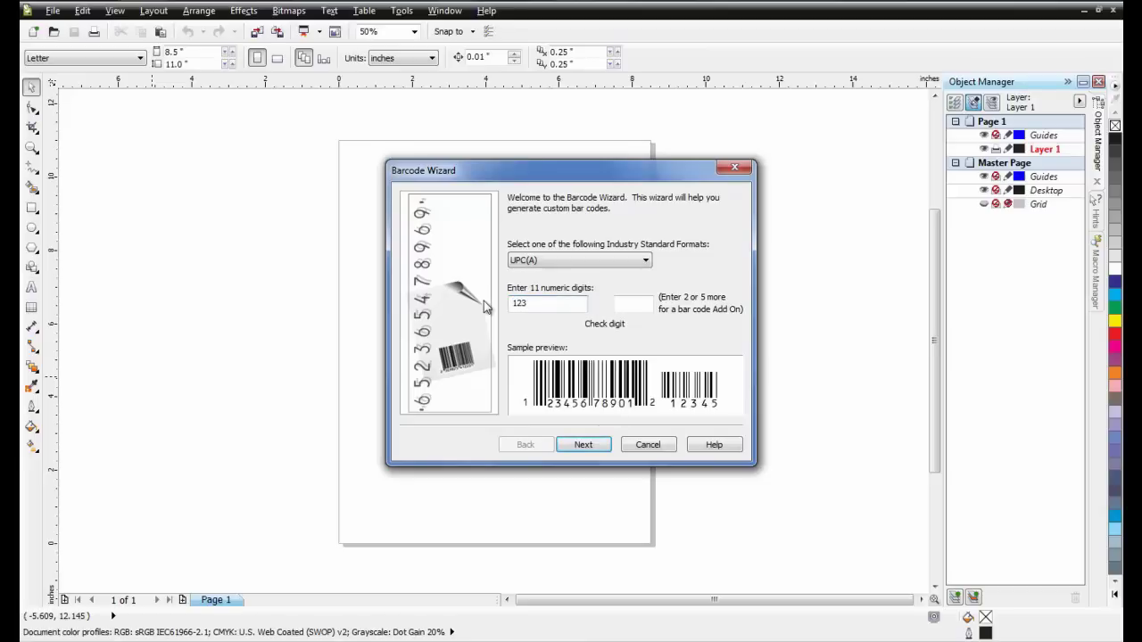
{"action": "type", "text": "12312312"}
{"action": "left_click", "coordinate": [584, 448]}
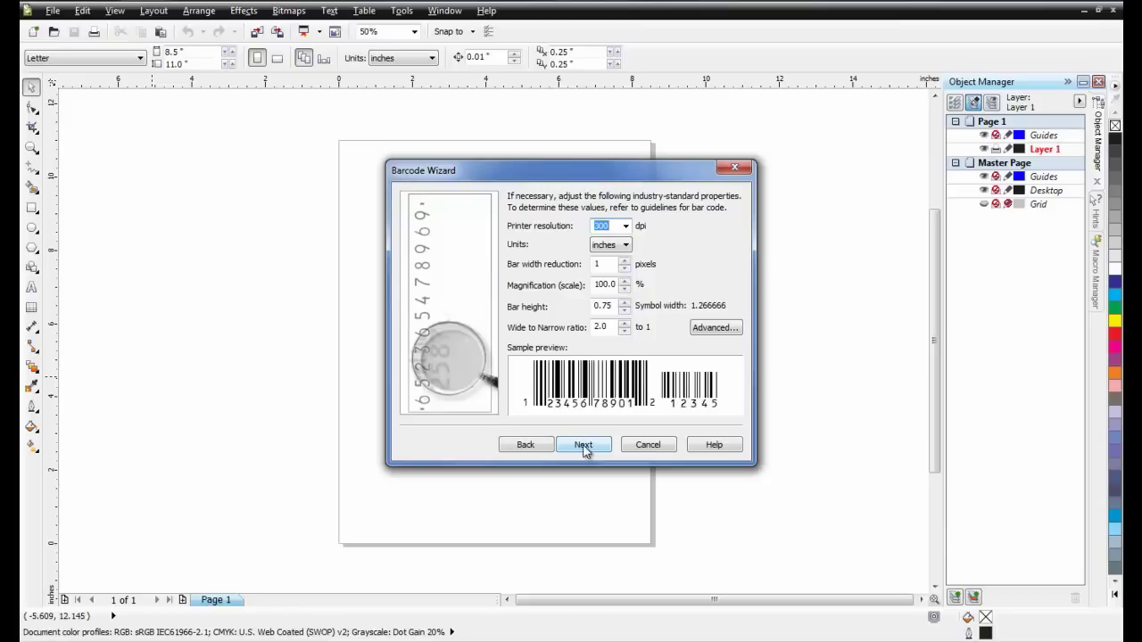
{"action": "left_click", "coordinate": [583, 446]}
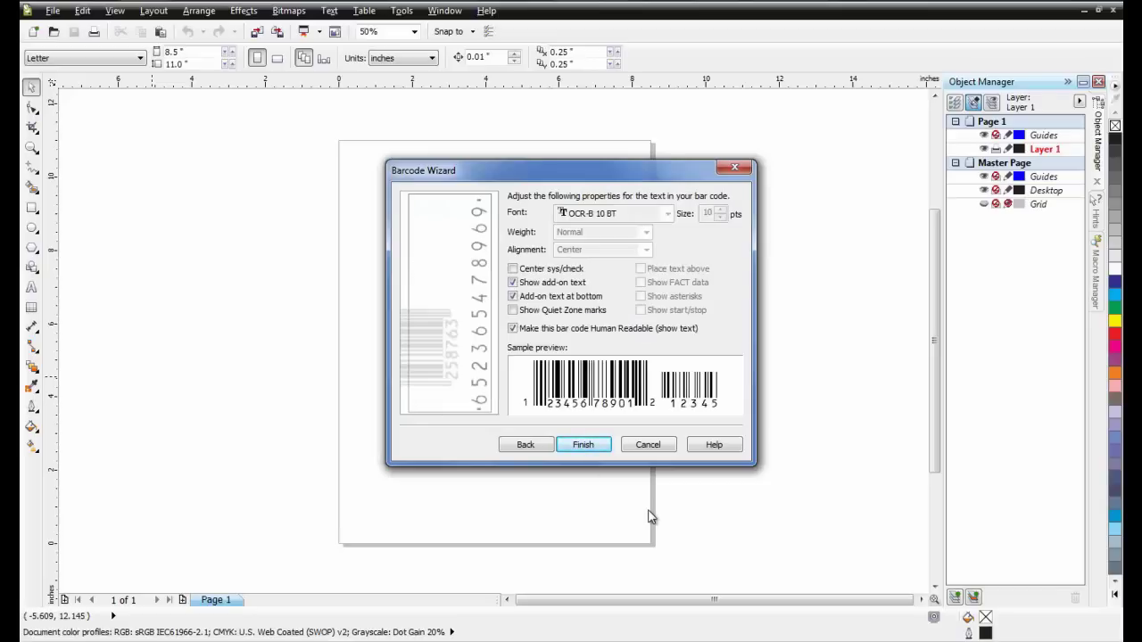
{"action": "left_click", "coordinate": [582, 447]}
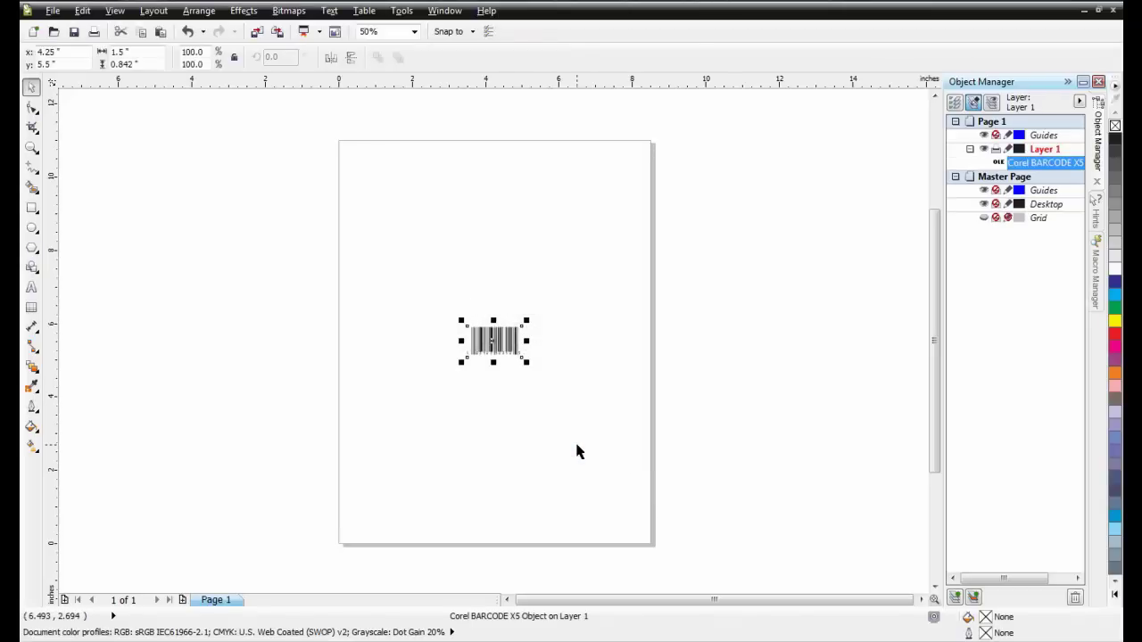
{"action": "left_click", "coordinate": [576, 452]}
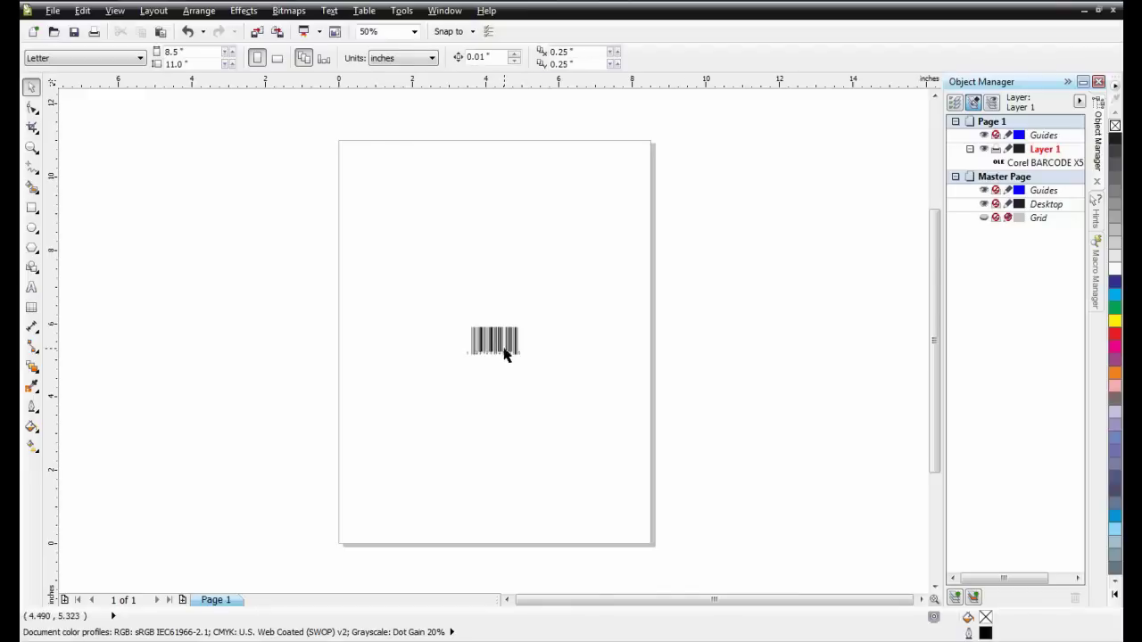
{"action": "scroll", "coordinate": [503, 347], "scroll_direction": "up", "scroll_amount": 1}
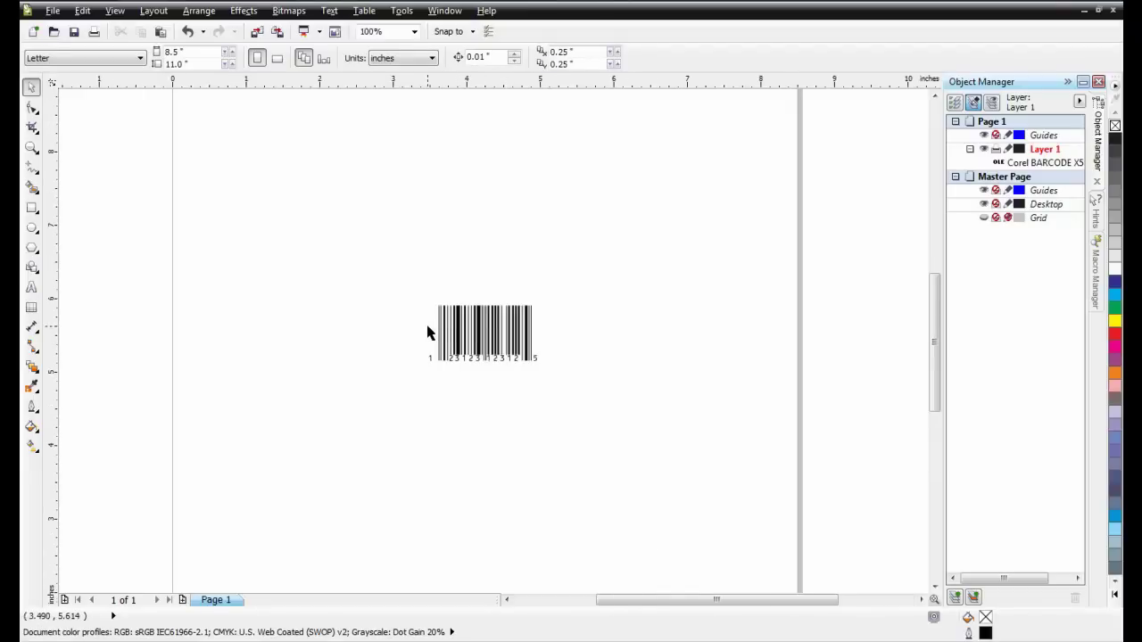
{"action": "scroll", "coordinate": [428, 332], "scroll_direction": "up", "scroll_amount": 1}
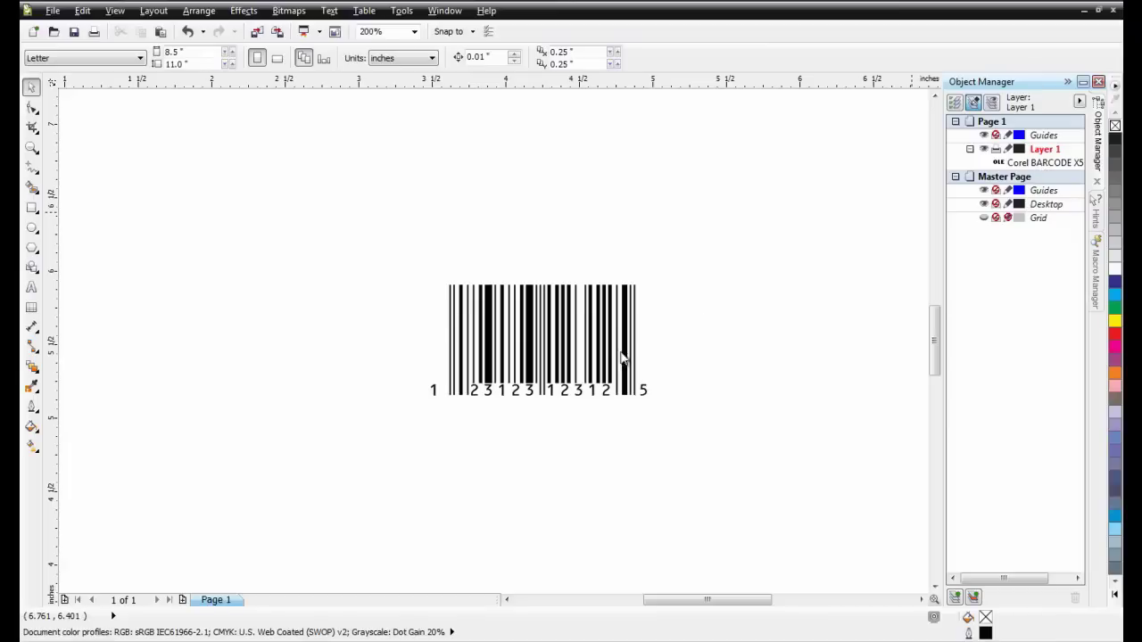
{"action": "scroll", "coordinate": [578, 393], "scroll_direction": "up", "scroll_amount": 1}
{"action": "left_click", "coordinate": [546, 369]}
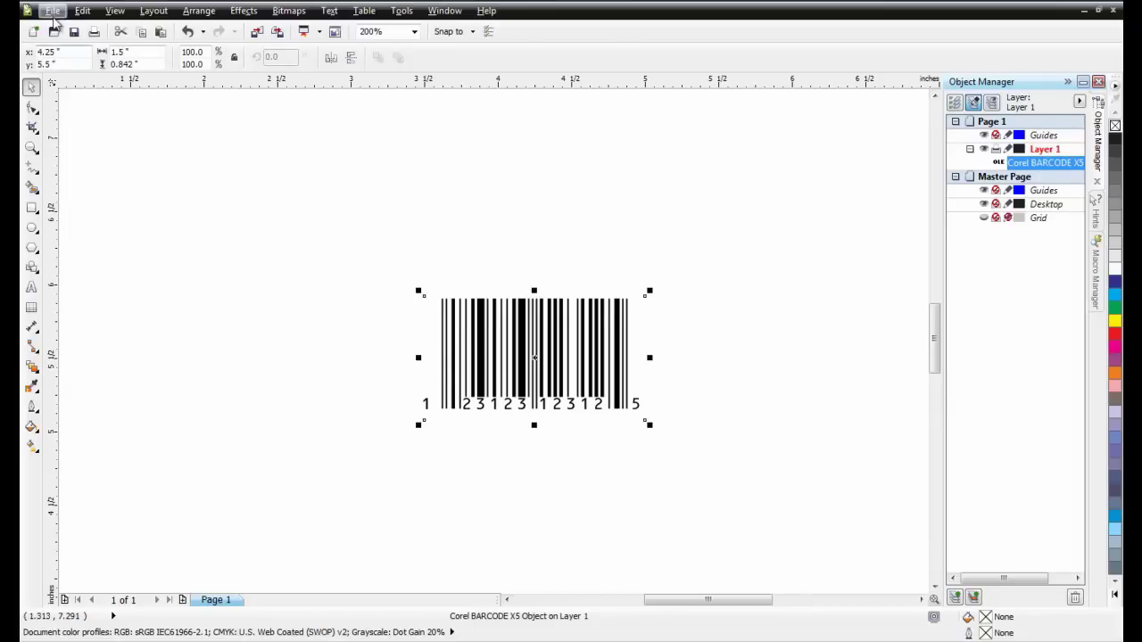
Export the selected barcode alone as barcode.cmx in Corel Presentation Exchange format.
{"action": "left_click", "coordinate": [54, 13]}
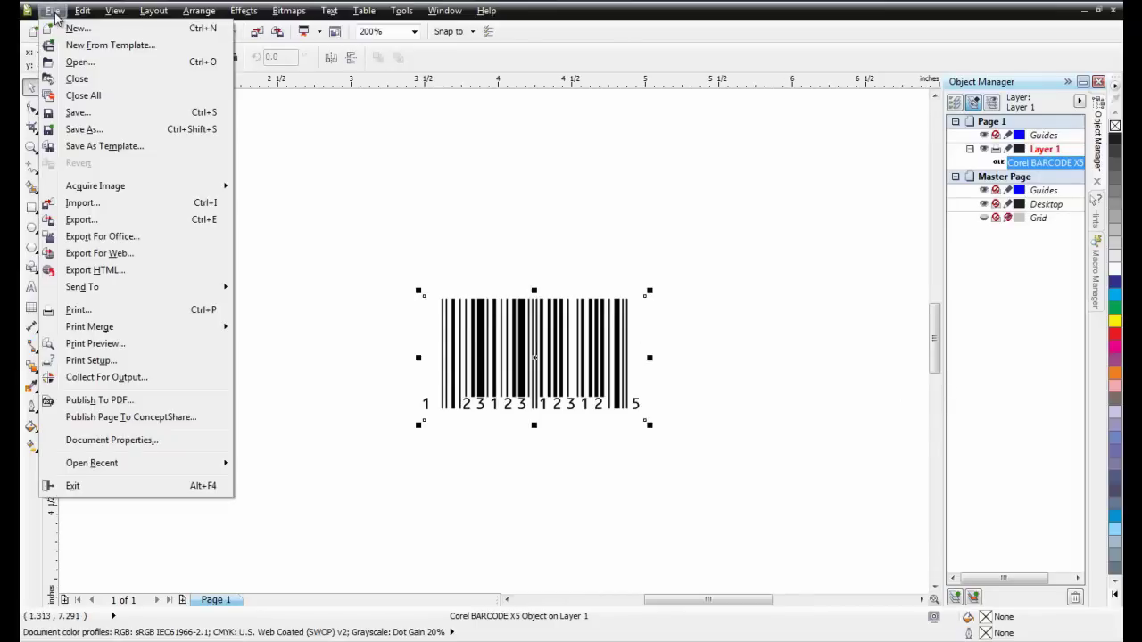
{"action": "left_click", "coordinate": [115, 219]}
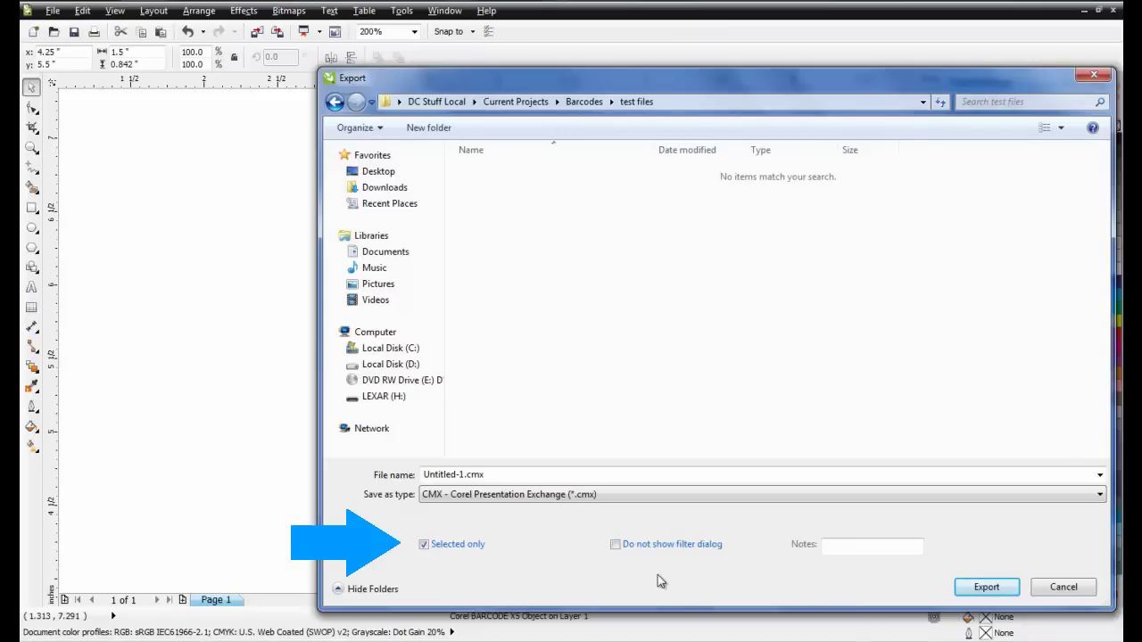
{"action": "left_click", "coordinate": [582, 494]}
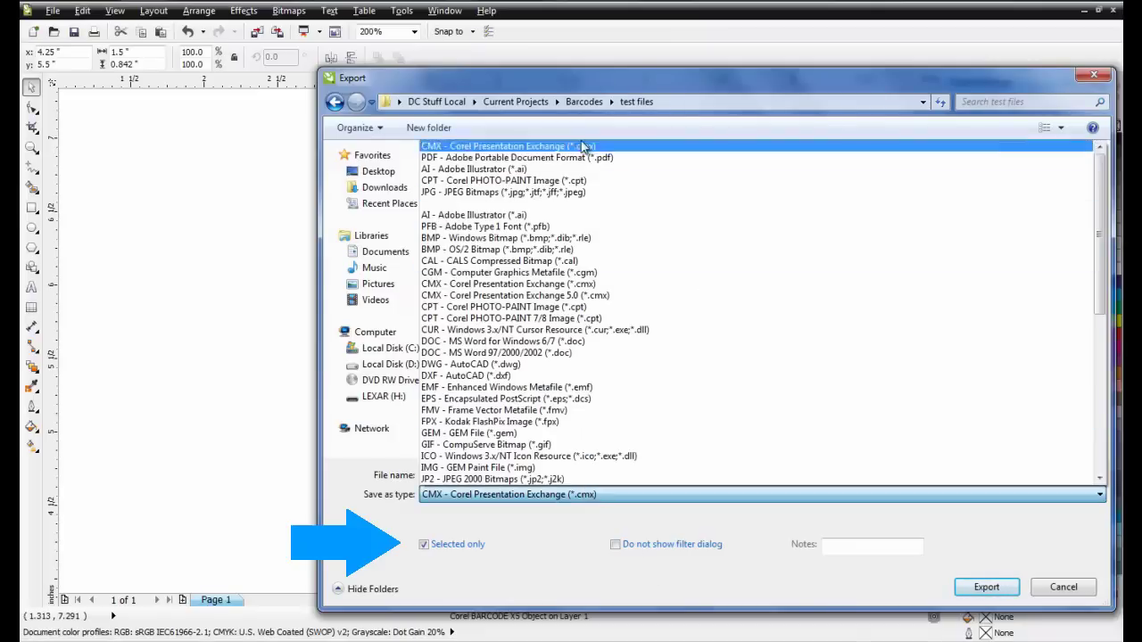
{"action": "scroll", "coordinate": [535, 368], "scroll_direction": "down", "scroll_amount": 7}
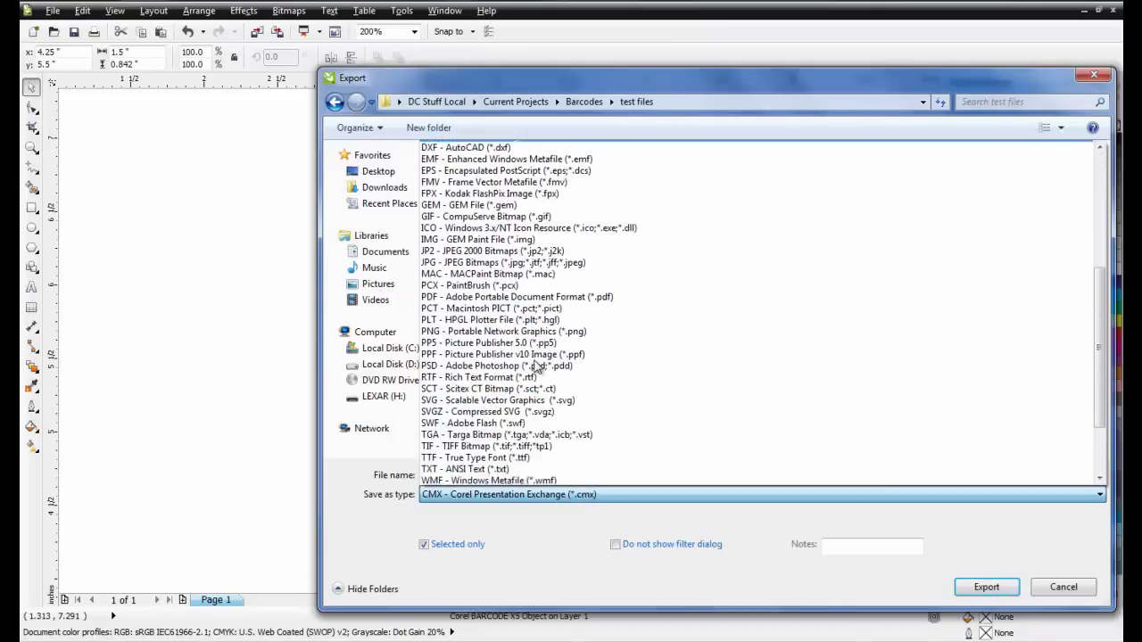
{"action": "scroll", "coordinate": [535, 365], "scroll_direction": "down", "scroll_amount": 3}
{"action": "scroll", "coordinate": [536, 366], "scroll_direction": "up", "scroll_amount": 6}
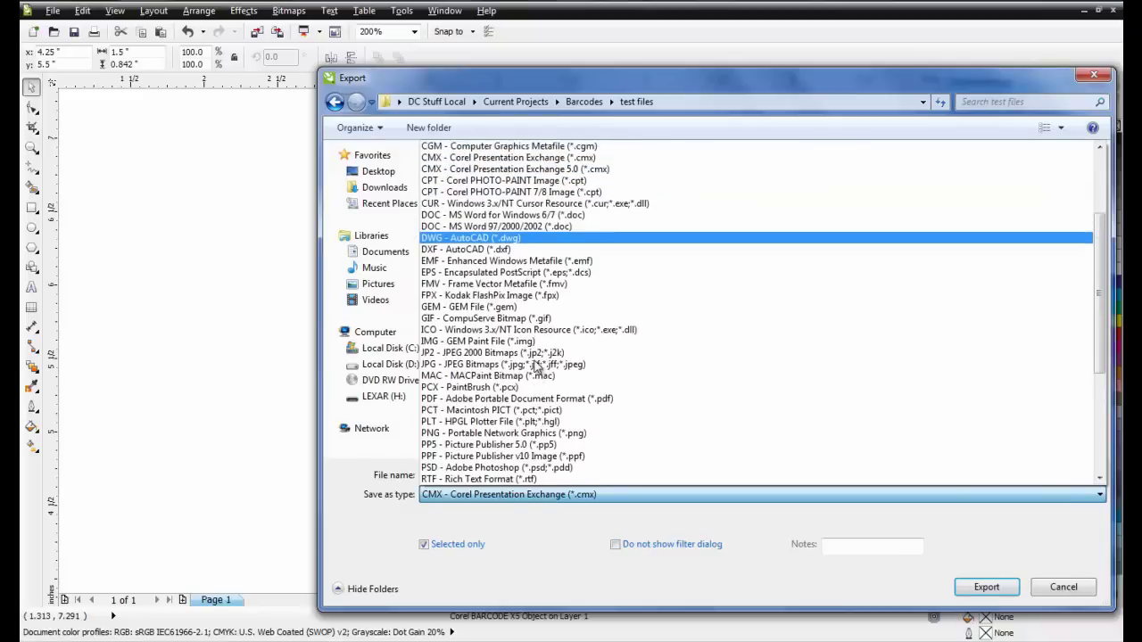
{"action": "scroll", "coordinate": [535, 365], "scroll_direction": "up", "scroll_amount": 4}
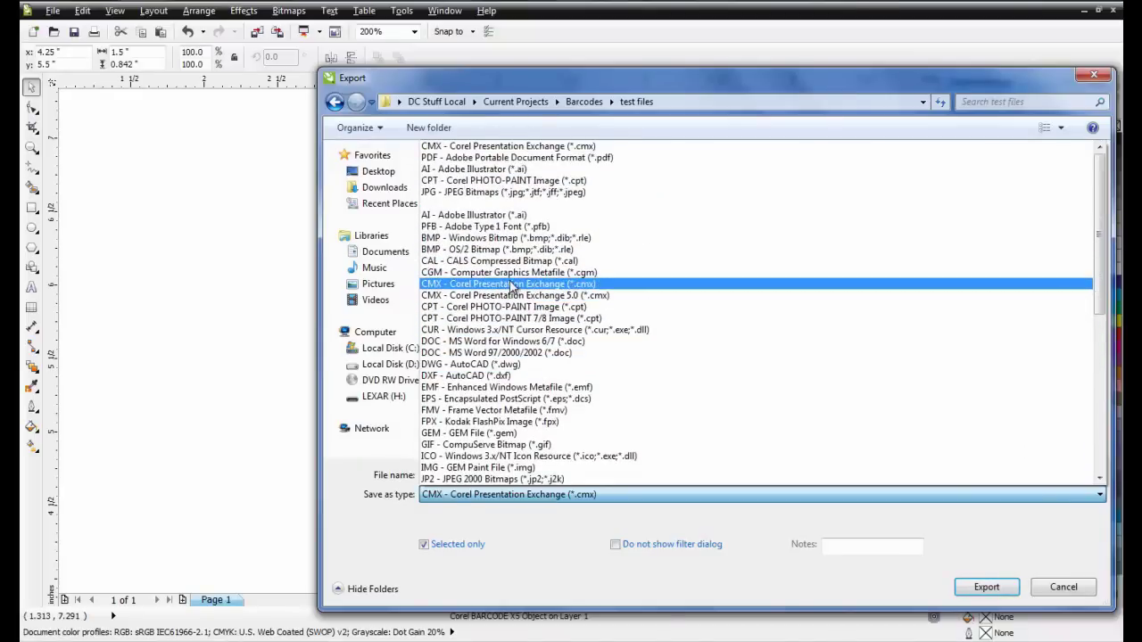
{"action": "left_click", "coordinate": [513, 286]}
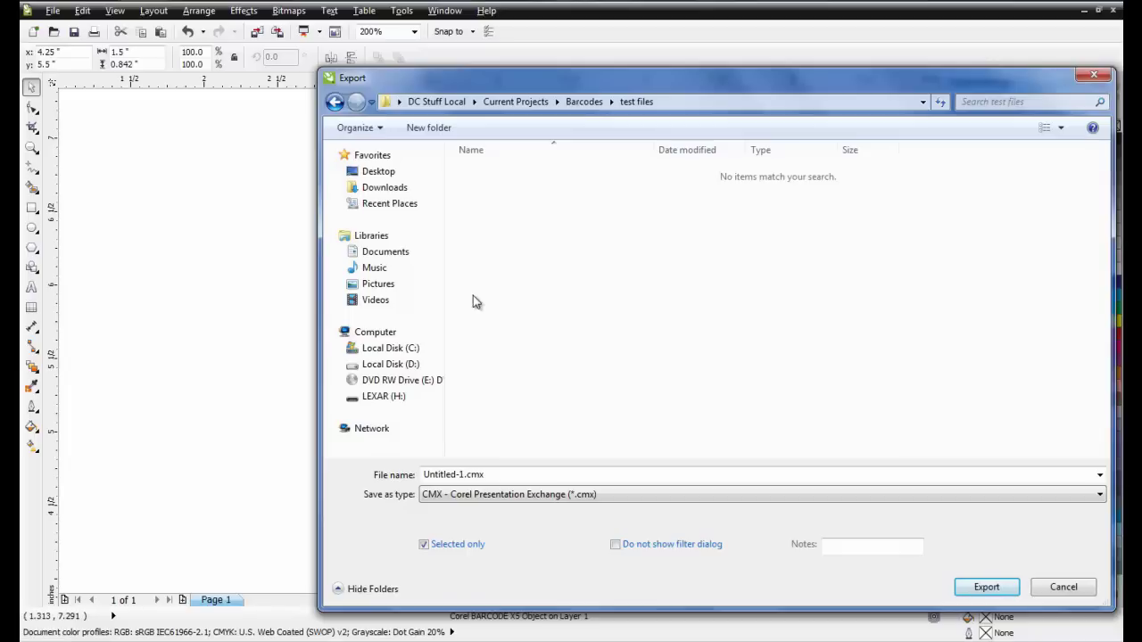
{"action": "double_click", "coordinate": [465, 475]}
{"action": "type", "text": "barcode"}
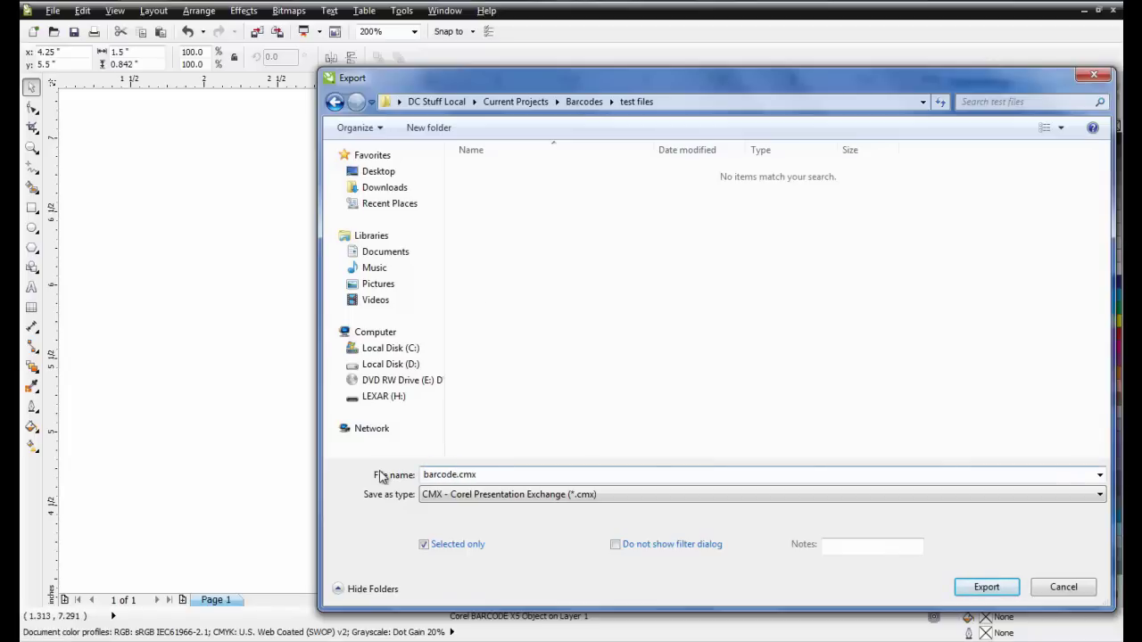
{"action": "left_click", "coordinate": [986, 586]}
Delete the original barcode object from the page.
{"action": "left_click", "coordinate": [730, 471]}
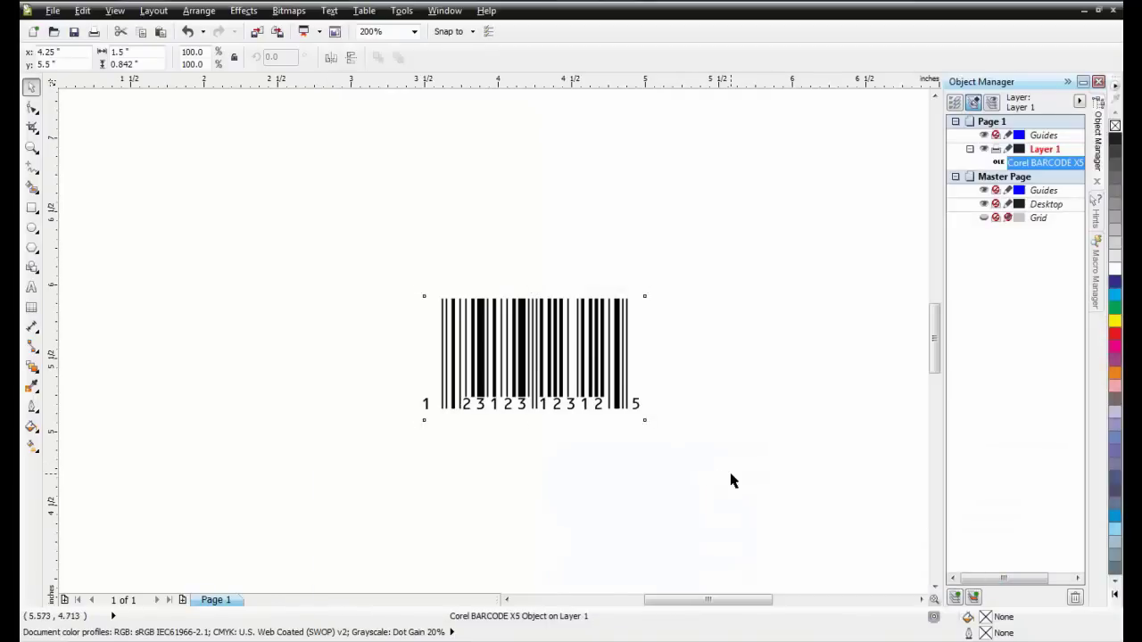
{"action": "left_click", "coordinate": [525, 362]}
{"action": "key", "text": "Delete"}
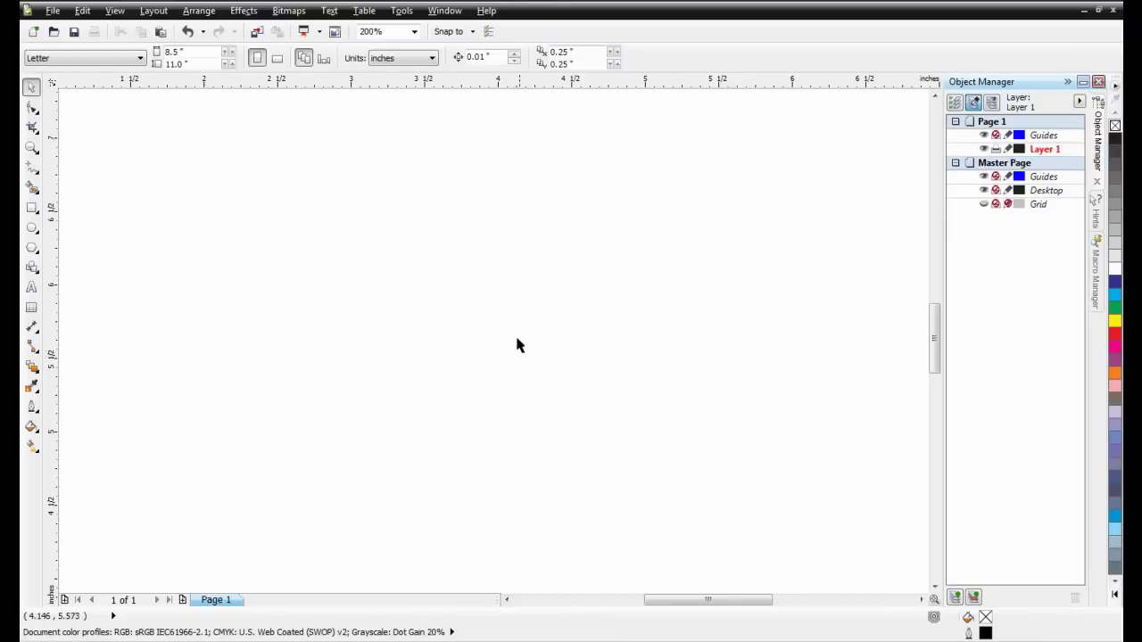
Import the barcode.cmx file back into the document.
{"action": "left_click", "coordinate": [54, 11]}
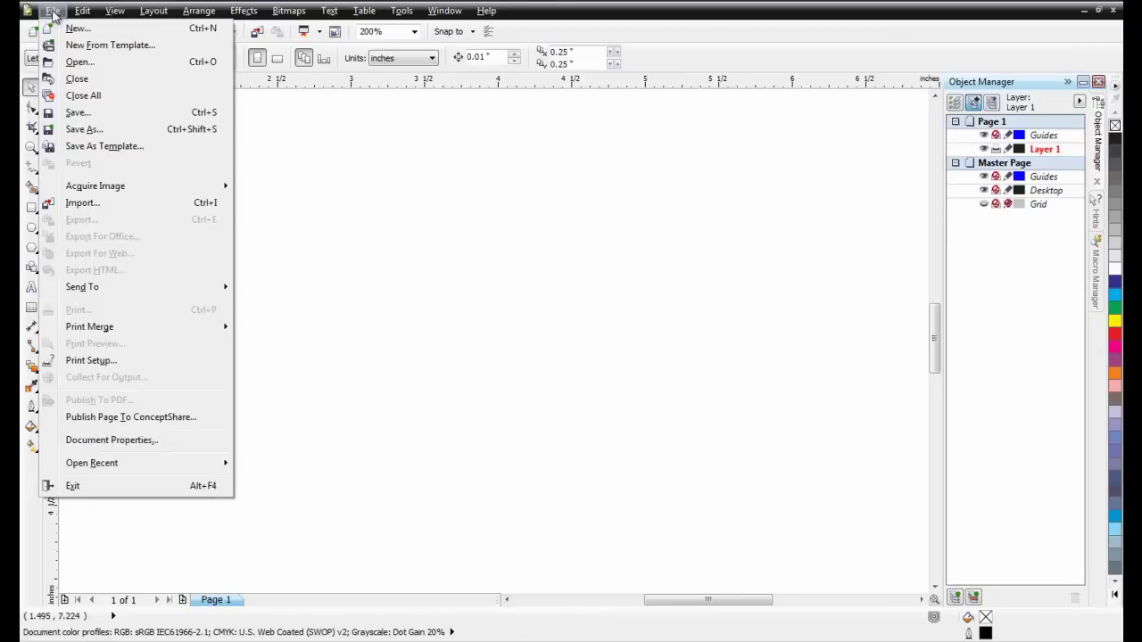
{"action": "left_click", "coordinate": [120, 207]}
{"action": "left_click", "coordinate": [513, 176]}
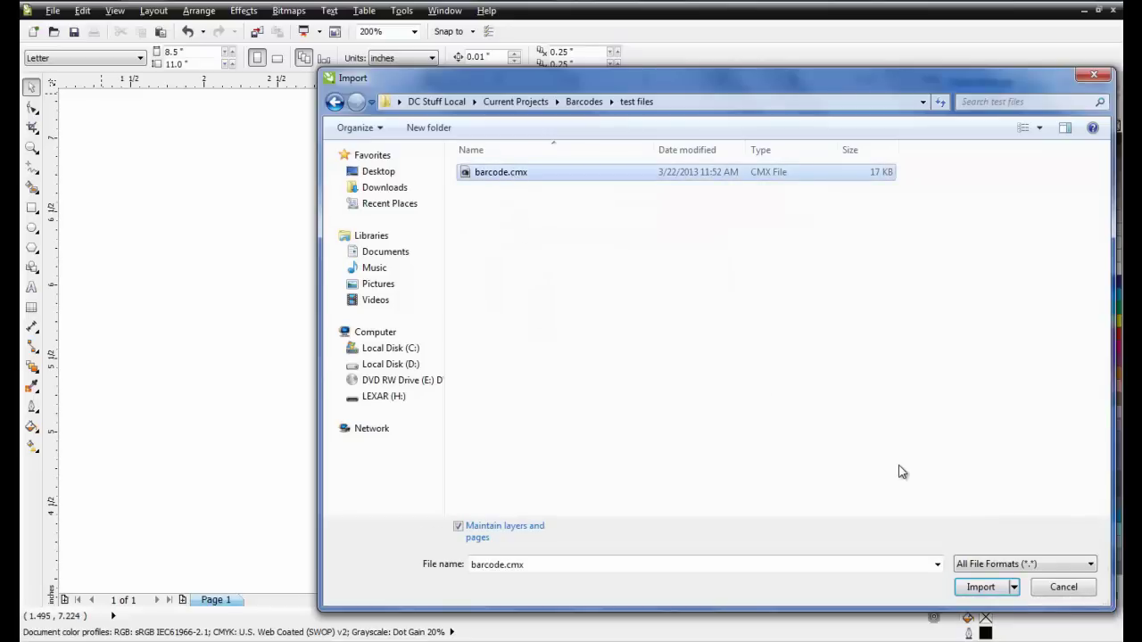
{"action": "left_click", "coordinate": [981, 587]}
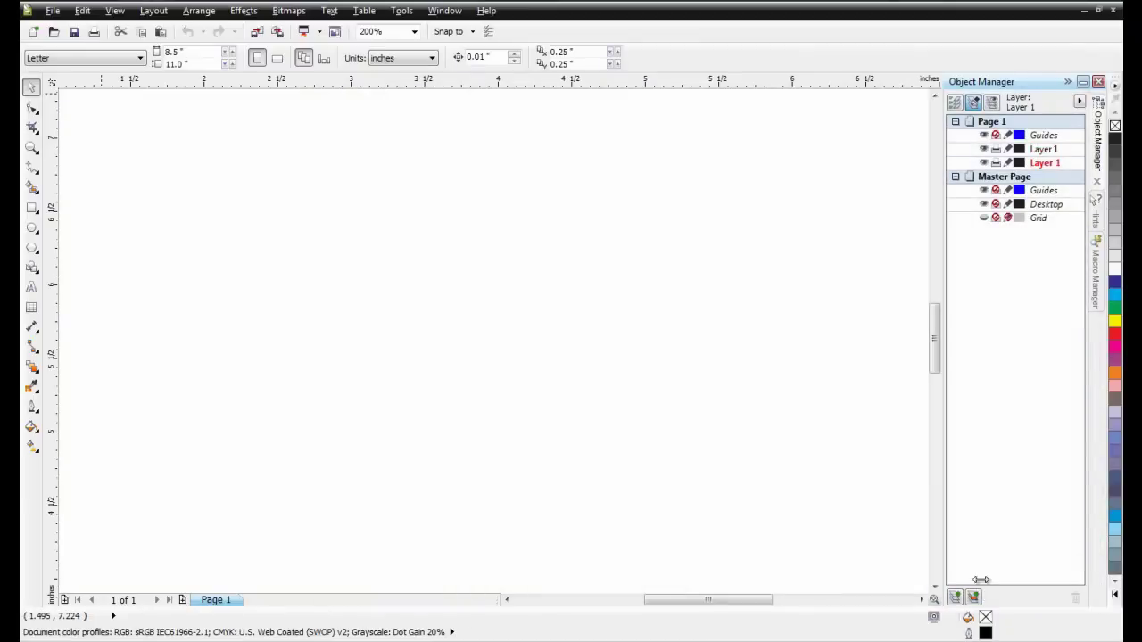
Place the imported barcode at original size and inspect its group, curves and white background.
{"action": "left_click", "coordinate": [359, 219]}
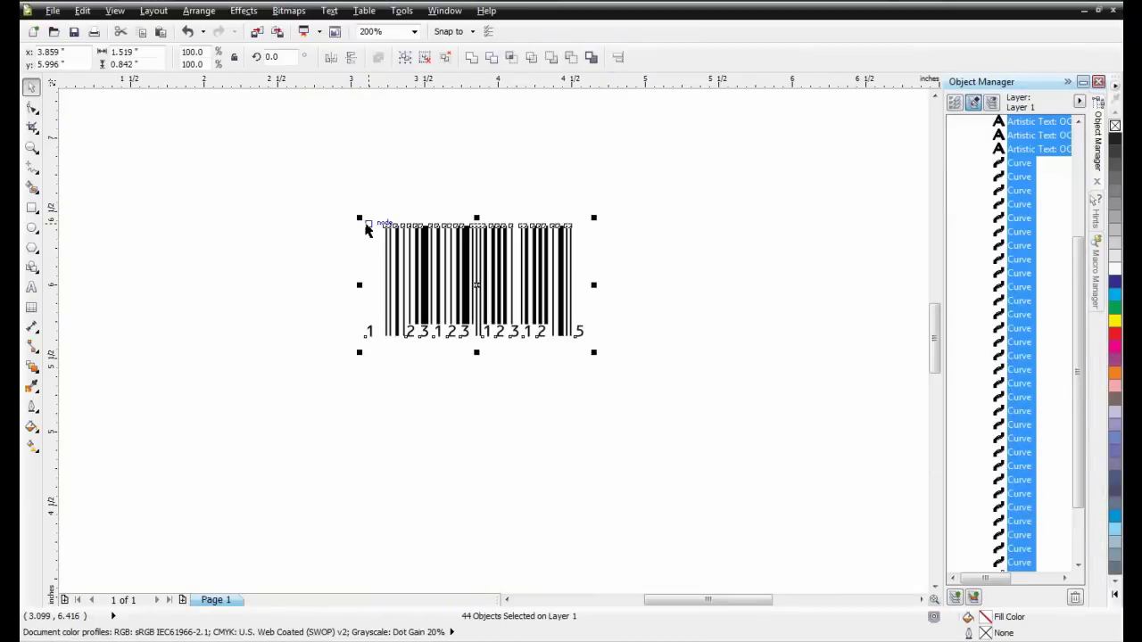
{"action": "left_click", "coordinate": [721, 330]}
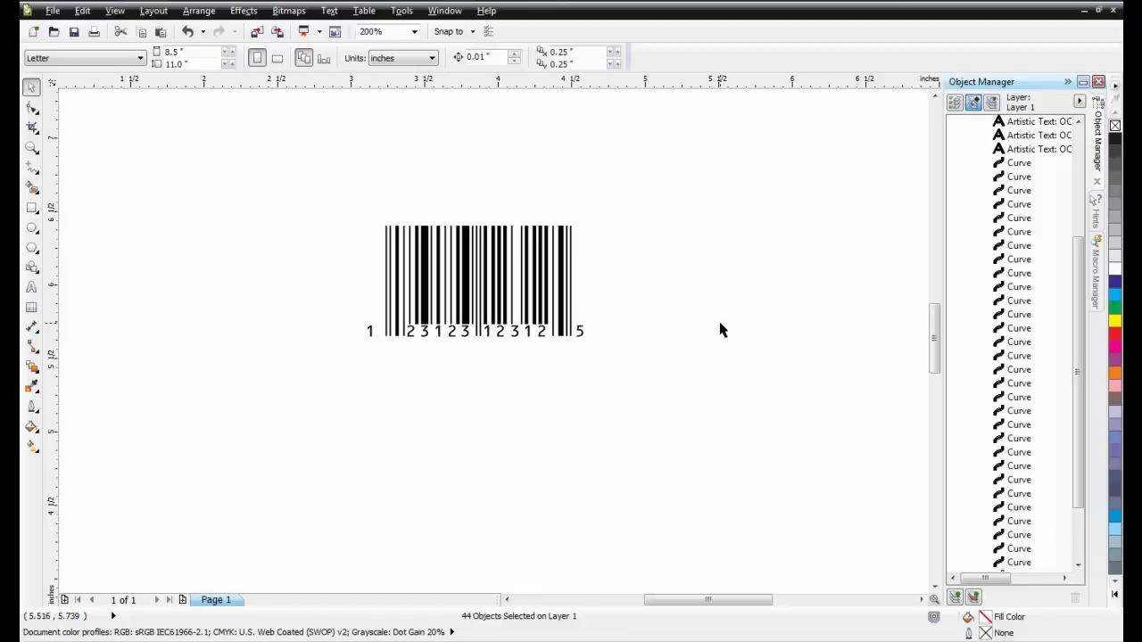
{"action": "left_click_drag", "start_coordinate": [1079, 306], "coordinate": [1084, 198]}
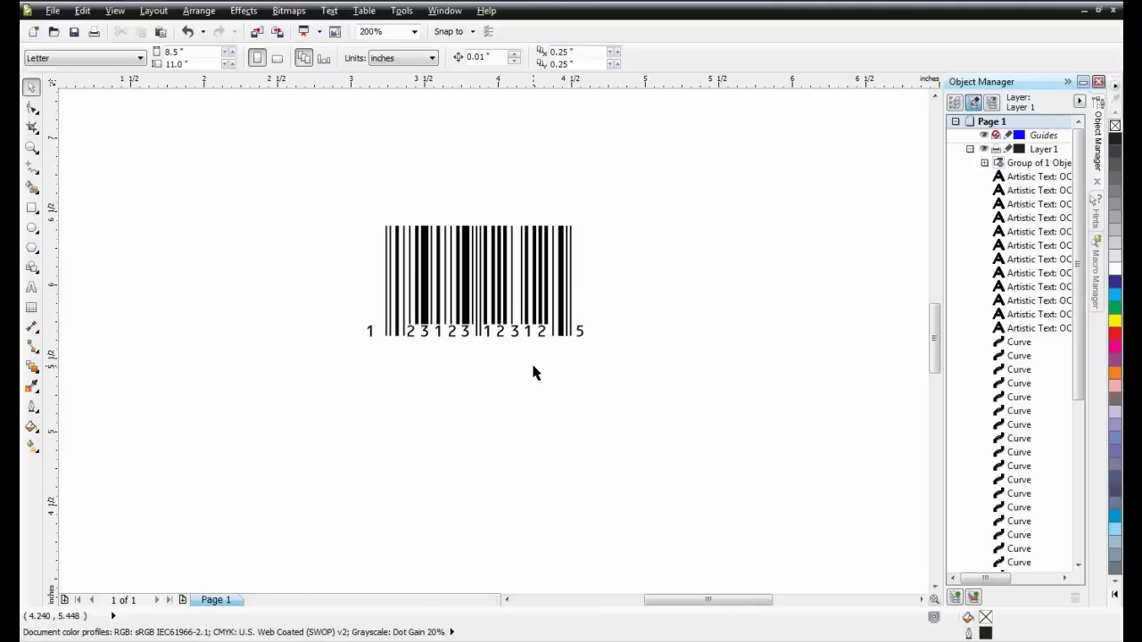
{"action": "left_click", "coordinate": [574, 300]}
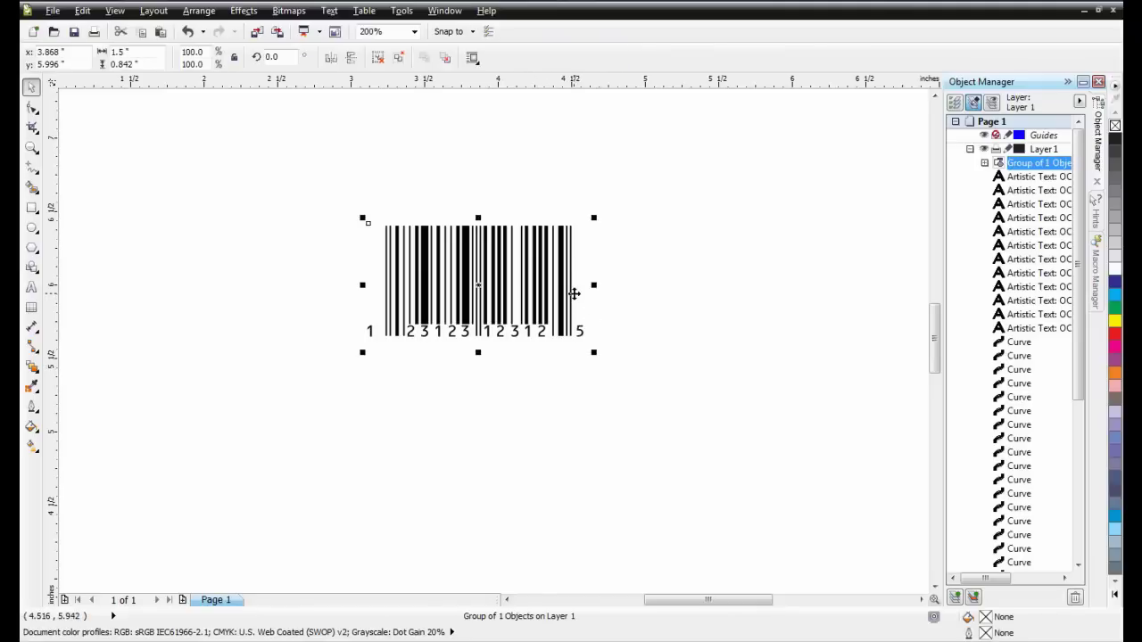
{"action": "left_click", "coordinate": [630, 319]}
{"action": "left_click", "coordinate": [576, 288], "text": "ctrl"}
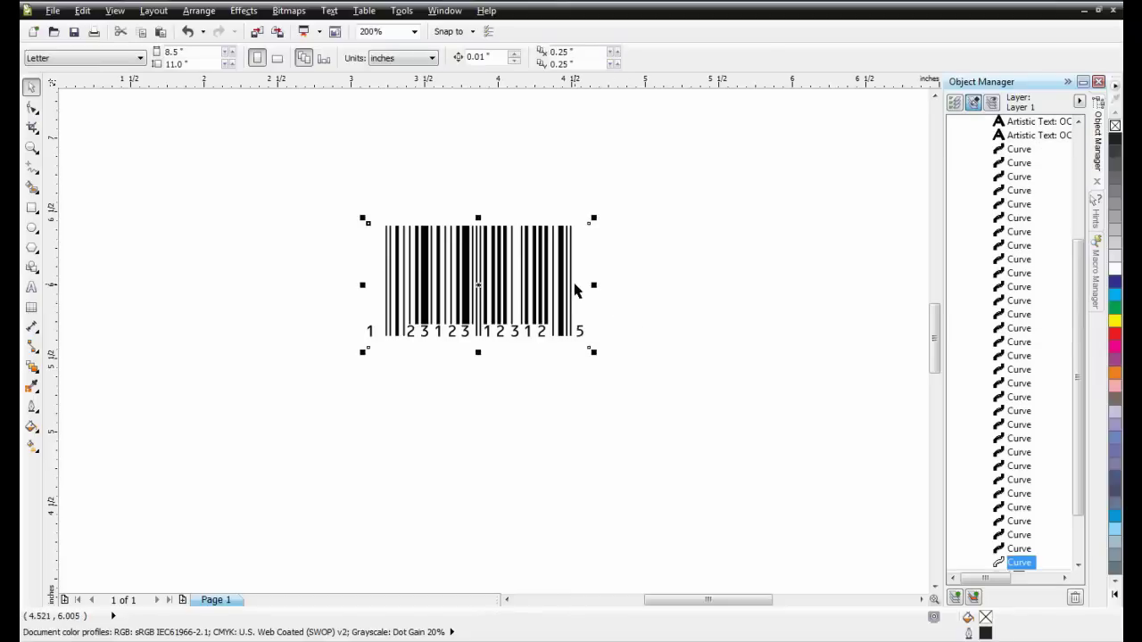
{"action": "left_click", "coordinate": [680, 357]}
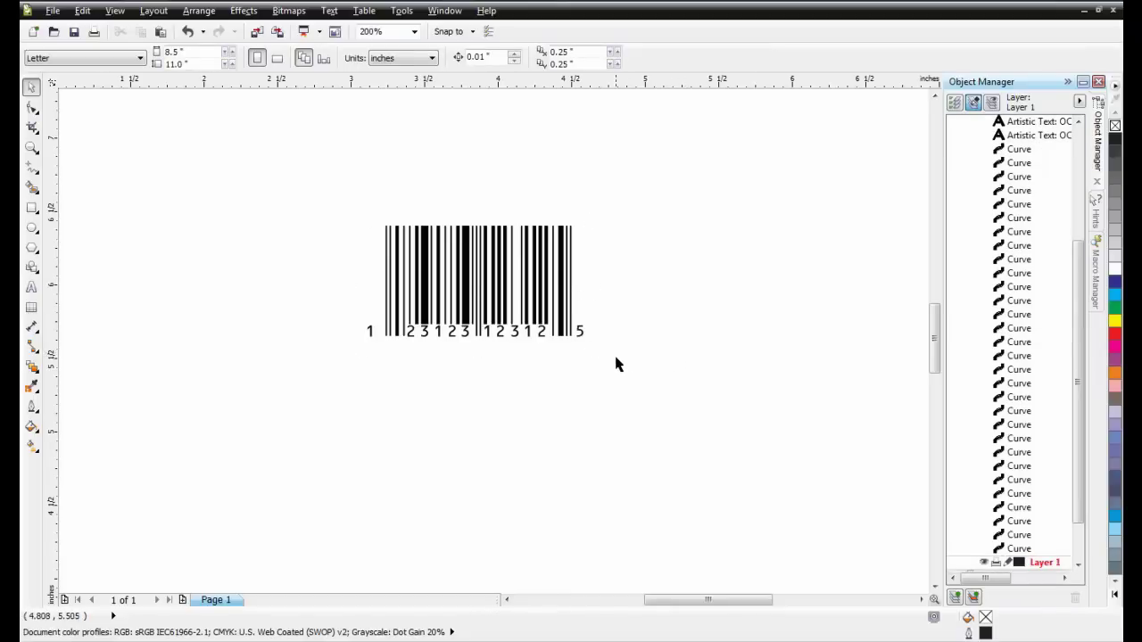
Fill the 42 barcode bars and digits with 100% CMYK black.
{"action": "left_click_drag", "start_coordinate": [613, 359], "coordinate": [308, 214]}
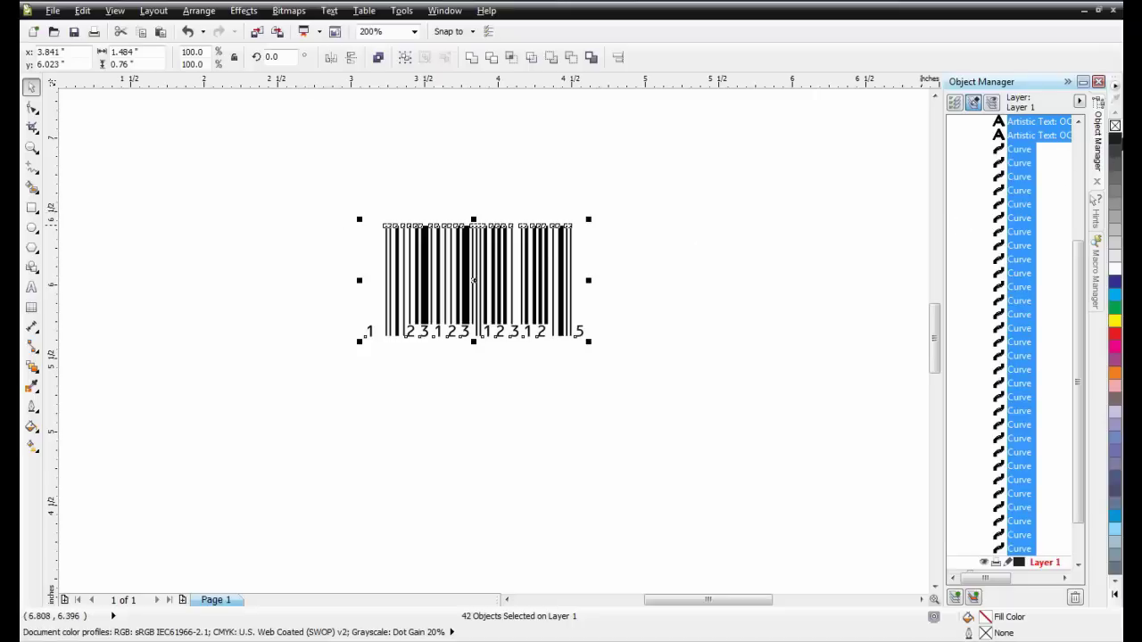
{"action": "left_click", "coordinate": [1116, 140]}
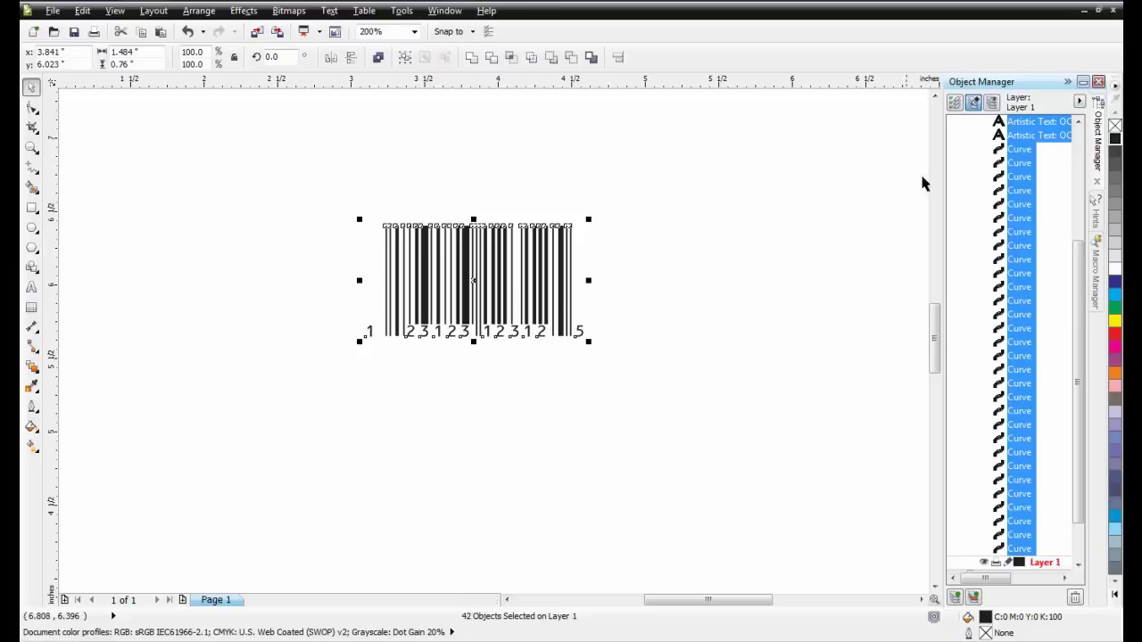
{"action": "left_click", "coordinate": [652, 279]}
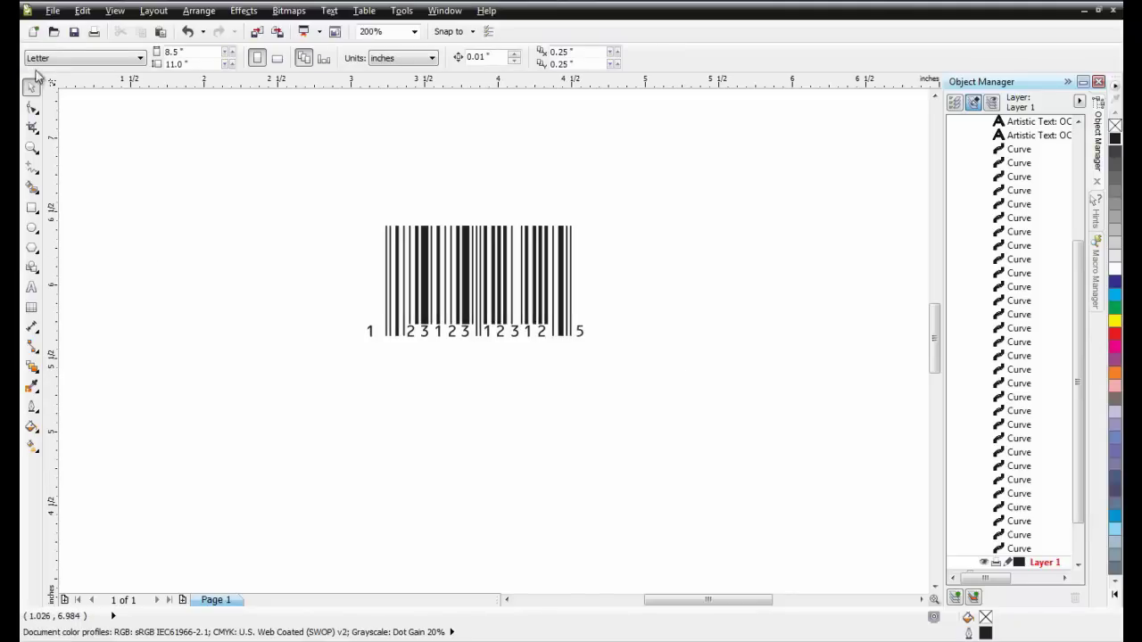
Select all text objects and convert the barcode digits to curves.
{"action": "left_click", "coordinate": [92, 11]}
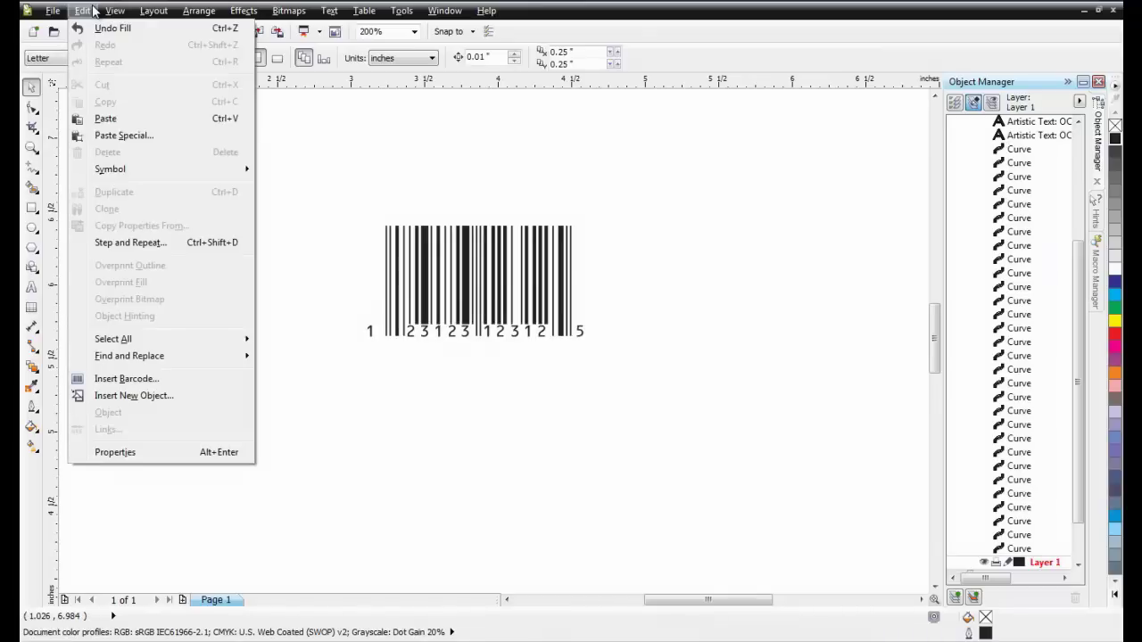
{"action": "mouse_move", "coordinate": [205, 339]}
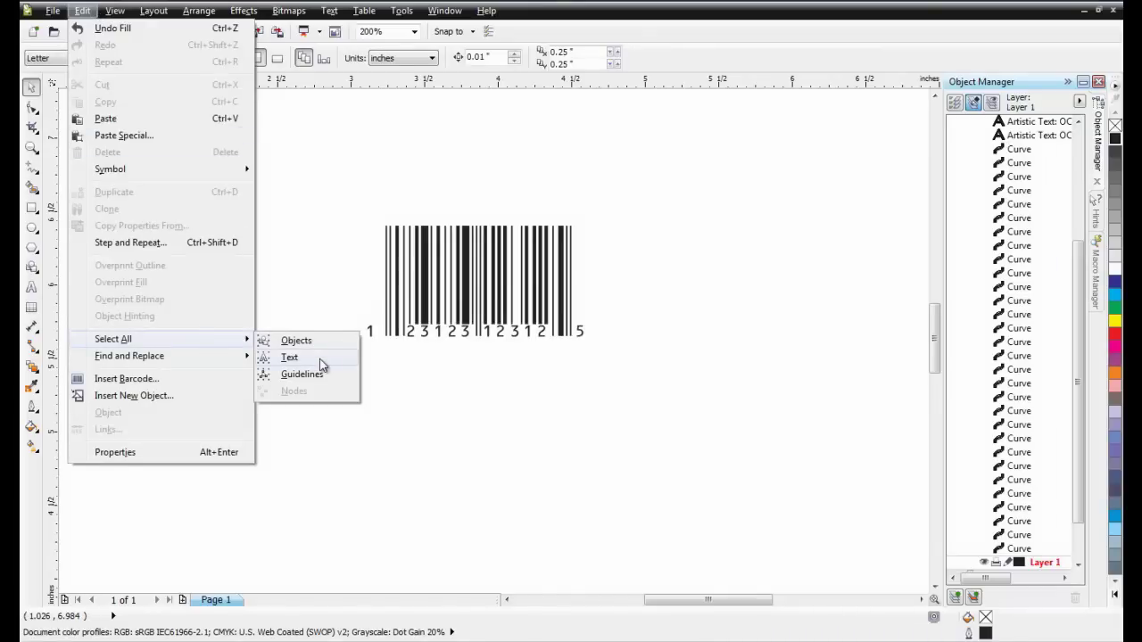
{"action": "left_click", "coordinate": [290, 358]}
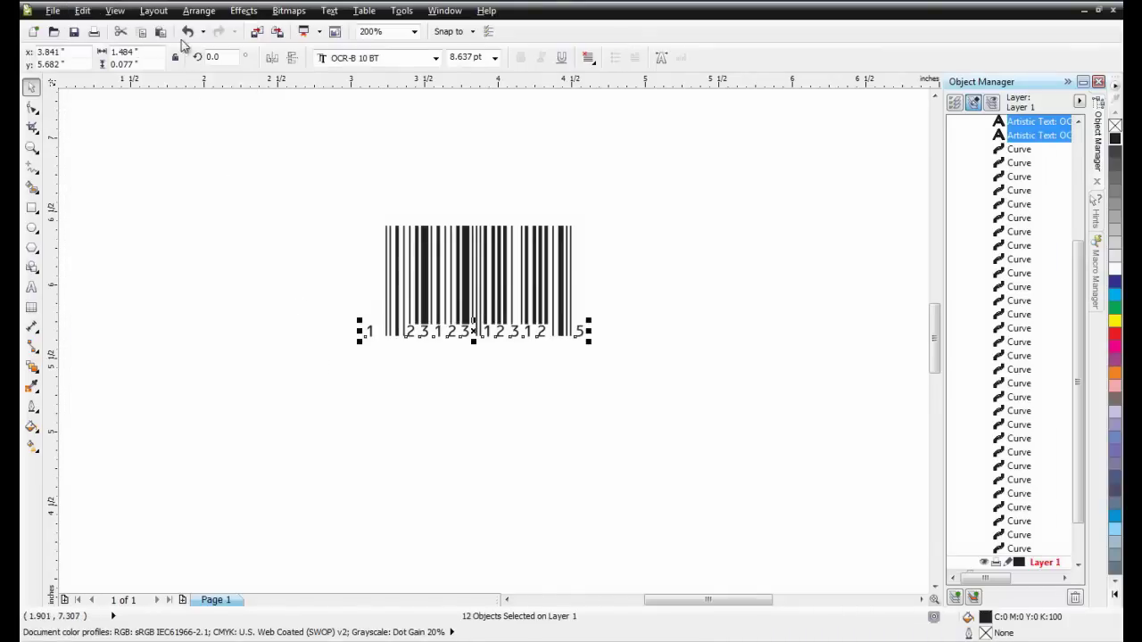
{"action": "left_click", "coordinate": [198, 12]}
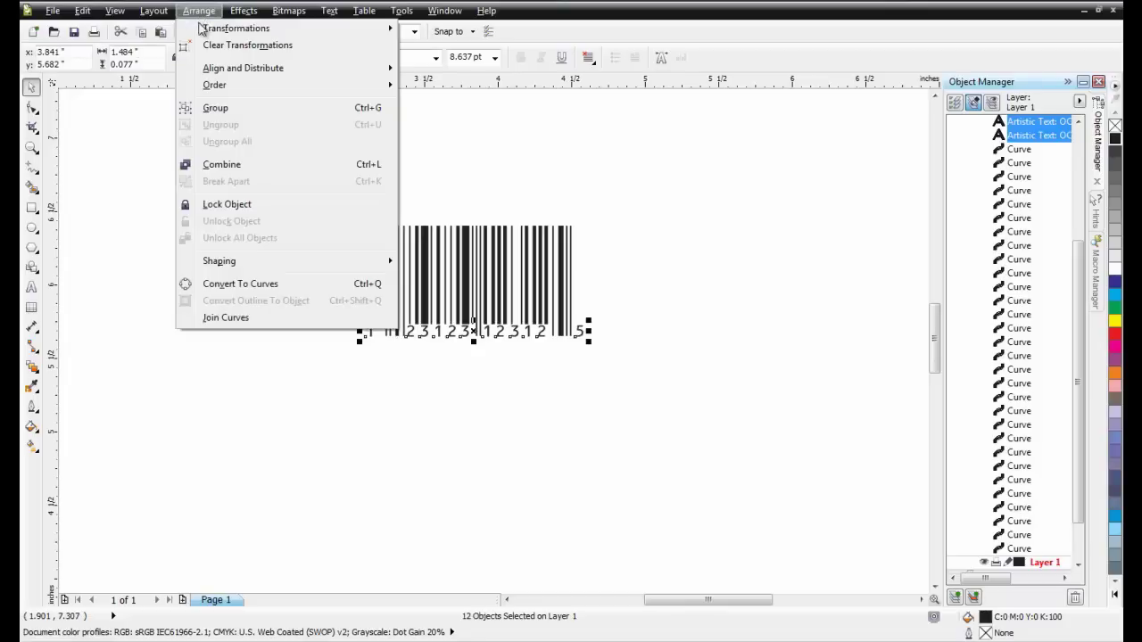
{"action": "left_click", "coordinate": [256, 285]}
{"action": "left_click", "coordinate": [255, 293]}
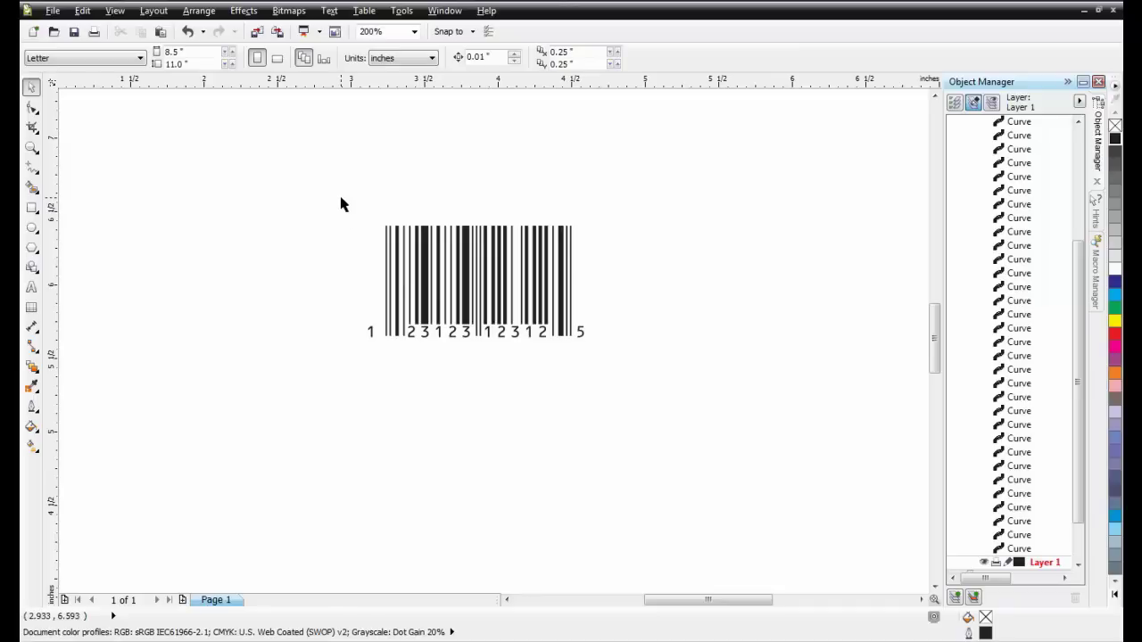
Group all 42 barcode pieces into a single group.
{"action": "left_click_drag", "start_coordinate": [340, 199], "coordinate": [635, 385]}
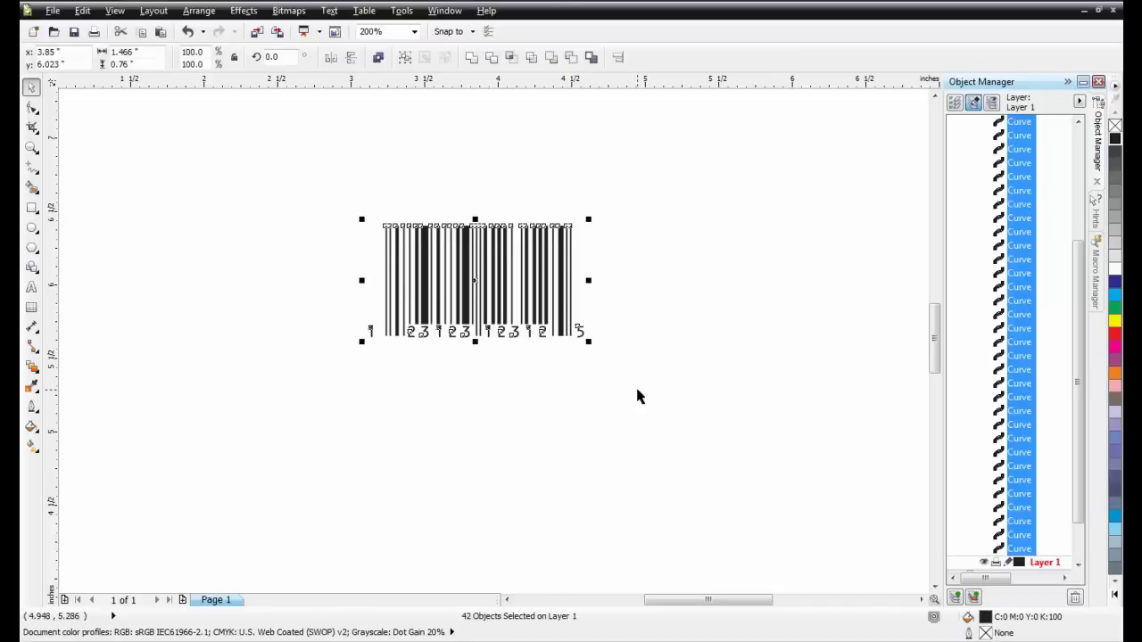
{"action": "left_click", "coordinate": [189, 11]}
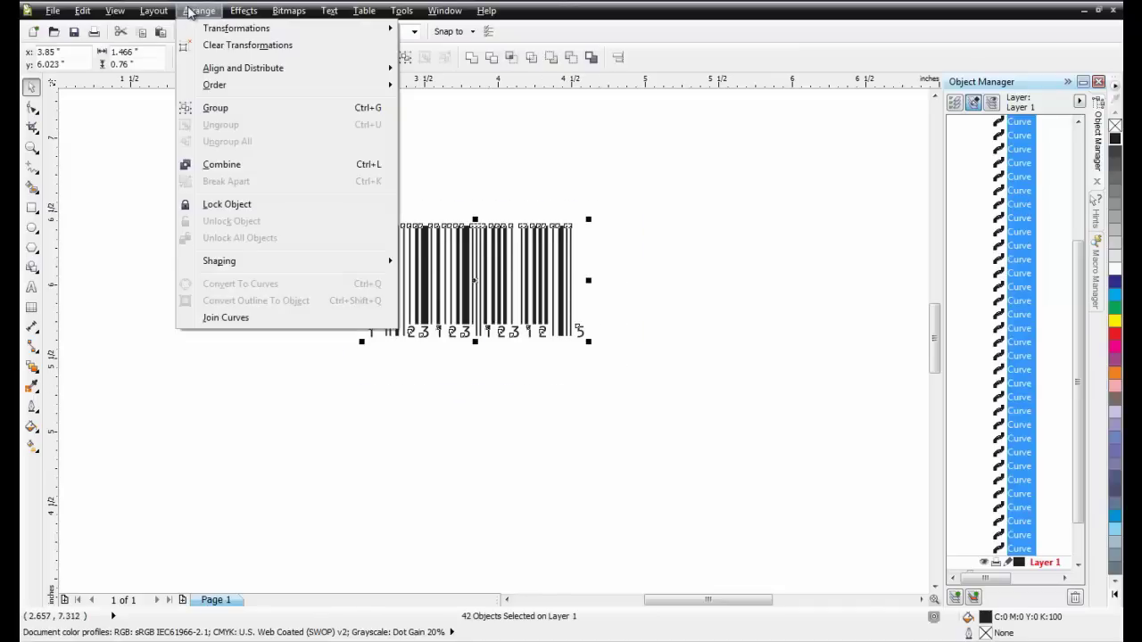
{"action": "left_click", "coordinate": [265, 108]}
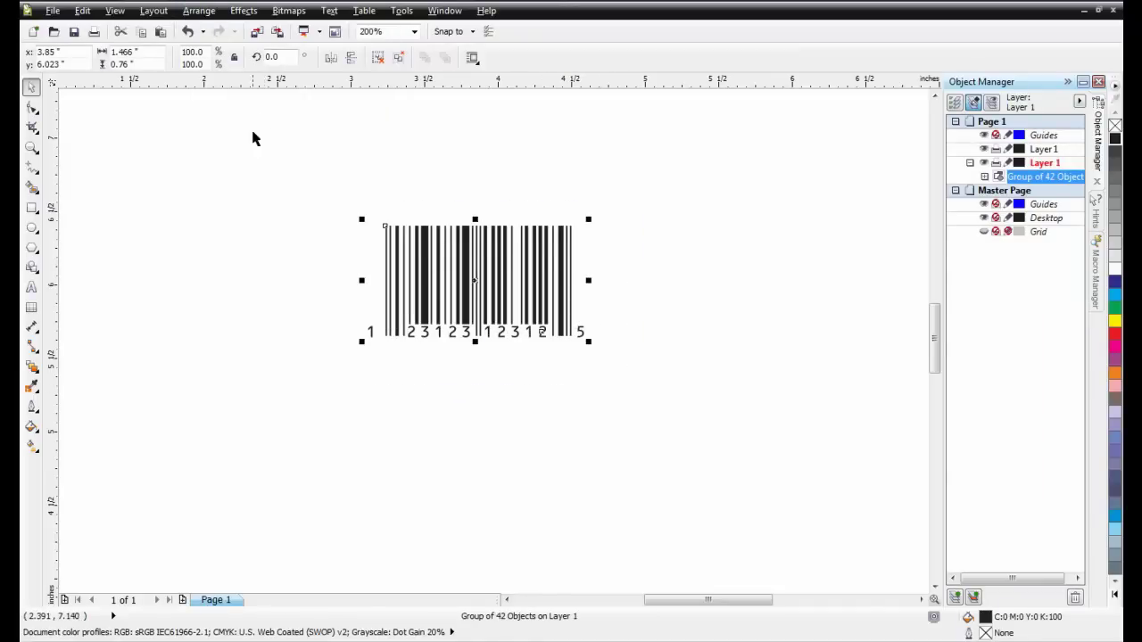
{"action": "left_click", "coordinate": [228, 169]}
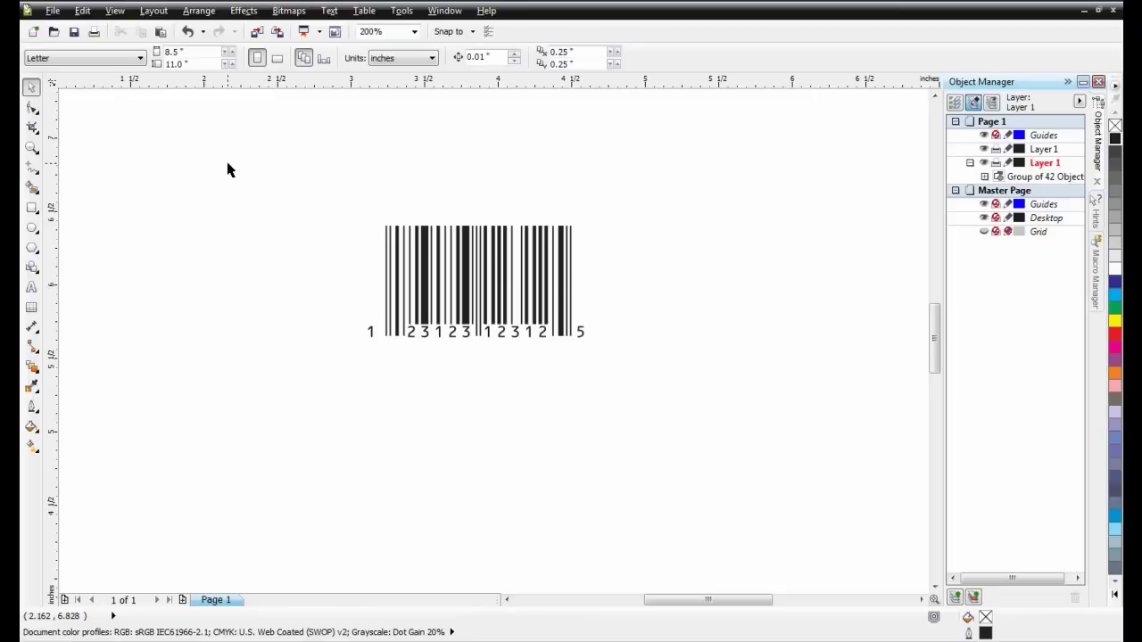